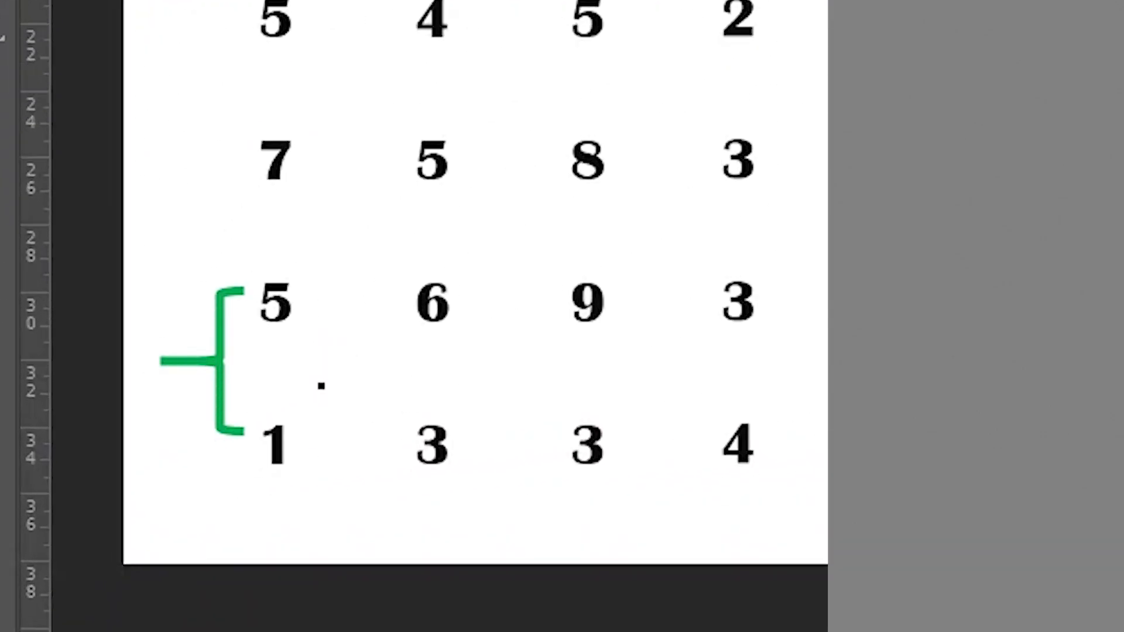
Add the purple sum digits 6, 2, 2, 9 and 7 beside the gaps of the first column, working upward
click(321, 386)
text(6)
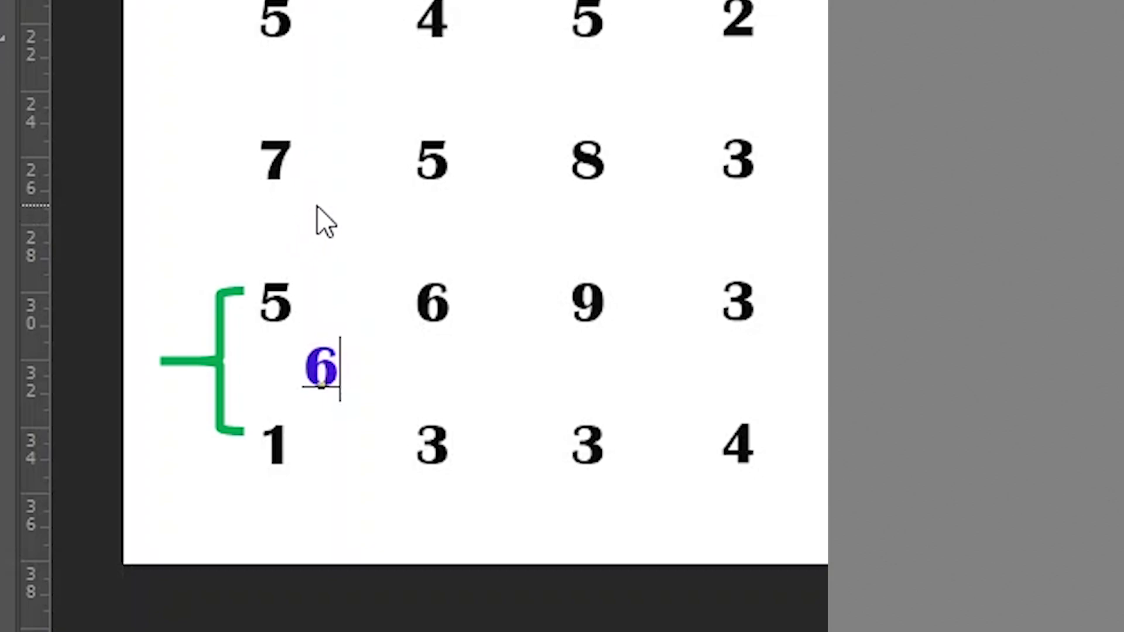
click(323, 214)
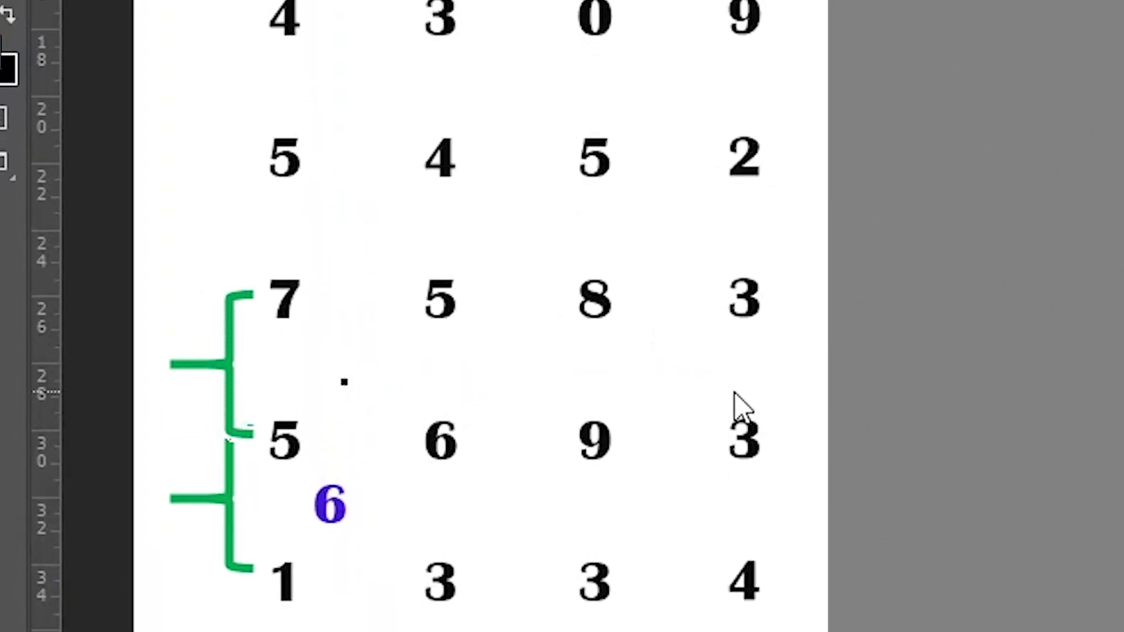
text(2)
click(359, 226)
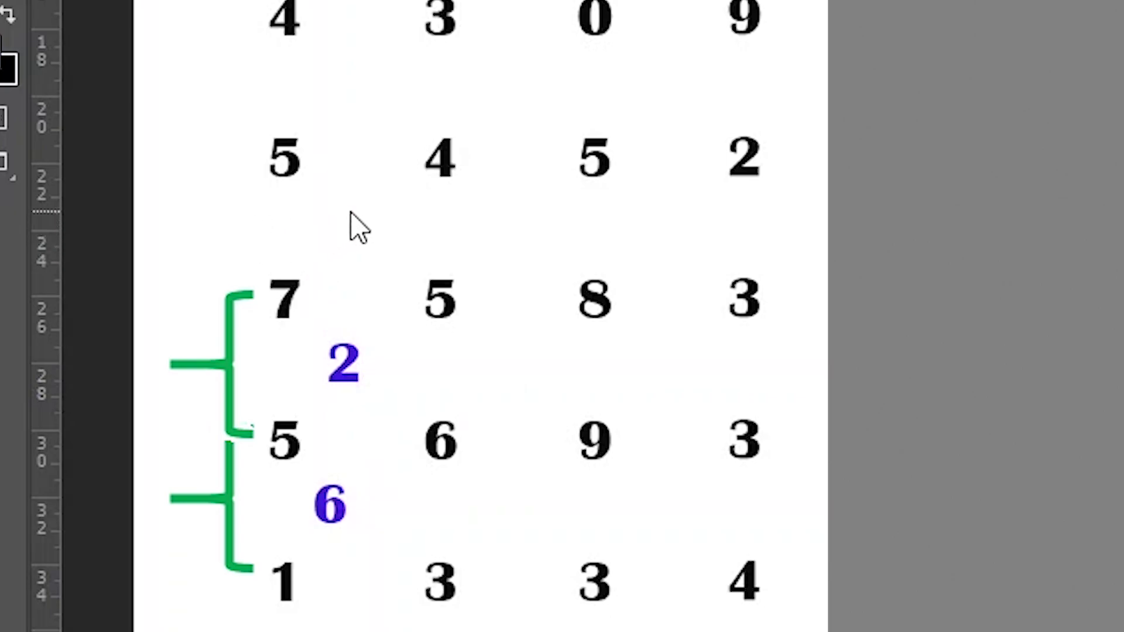
click(352, 212)
text(2)
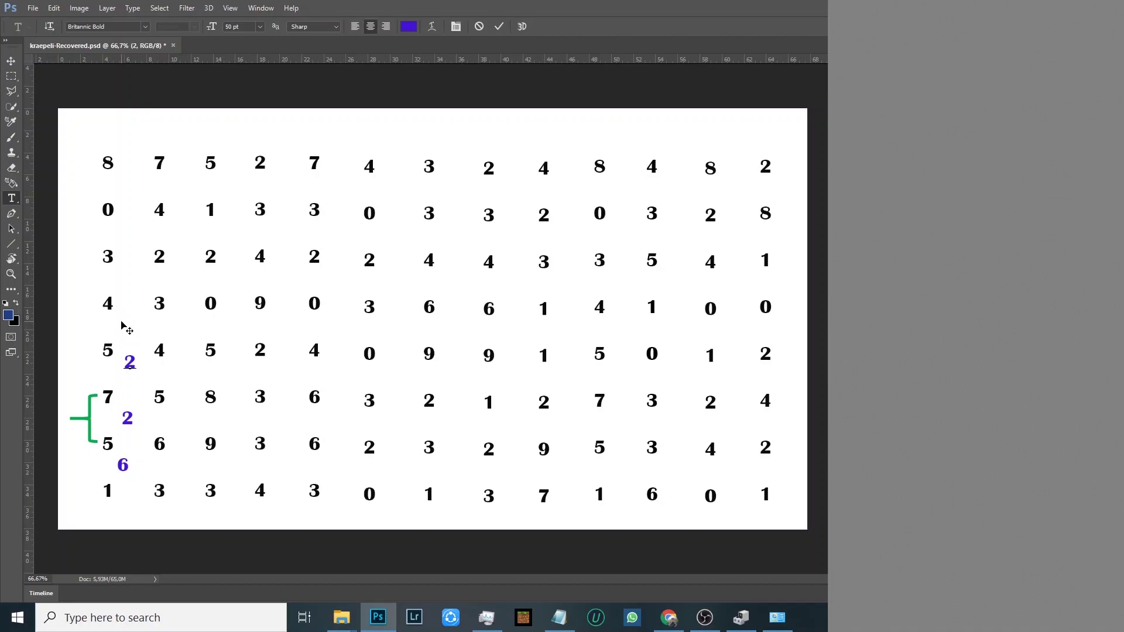
click(123, 332)
click(123, 332)
text(9)
click(126, 287)
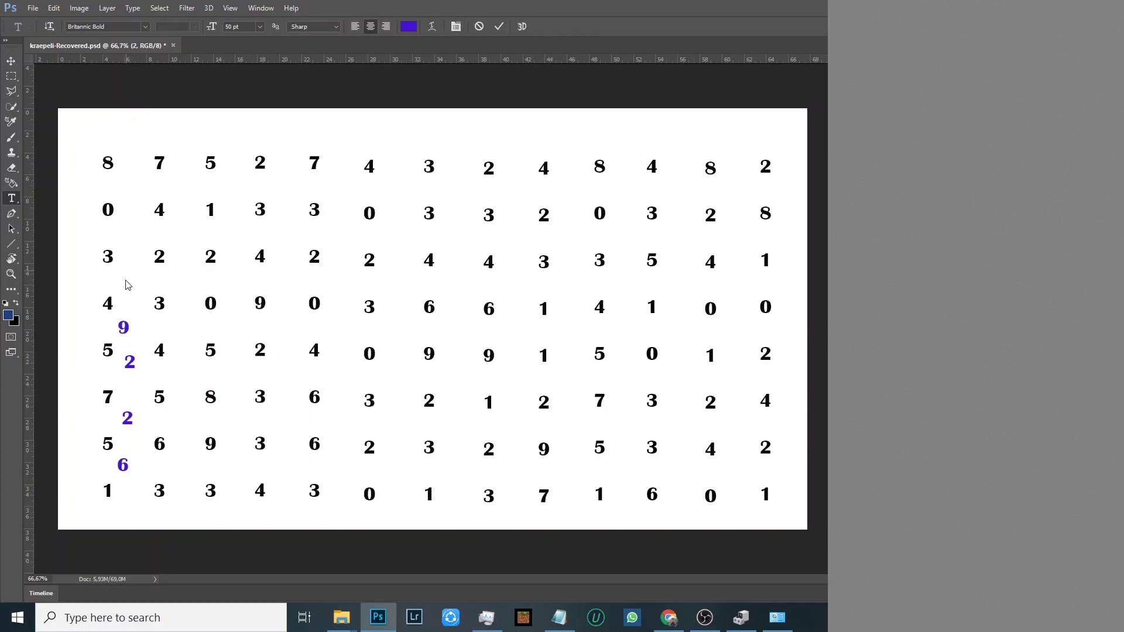
Add the sum digits 9, 1, 9 and 7 beside the second column, working upward from its lowest pair
click(181, 472)
text(9)
click(175, 415)
text(1)
click(176, 358)
text(9)
click(179, 313)
text(7)
Add the sum digits 2, 7, 3 and 5 beside the third column, working upward from its lowest pair
text(2)
click(223, 416)
text(7)
click(220, 367)
text(3)
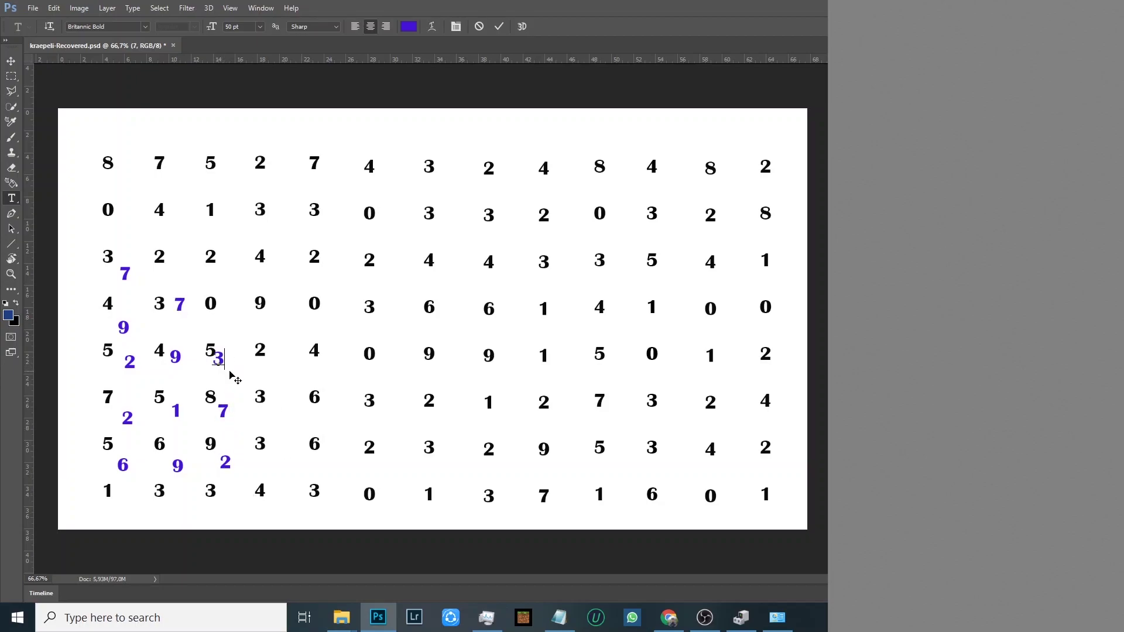
click(223, 316)
Add the sum digits 7, 6, 5, 1, 3 and 7 beside the fourth column, working upward from its lowest pair
click(275, 475)
text(7)
click(323, 424)
text(6)
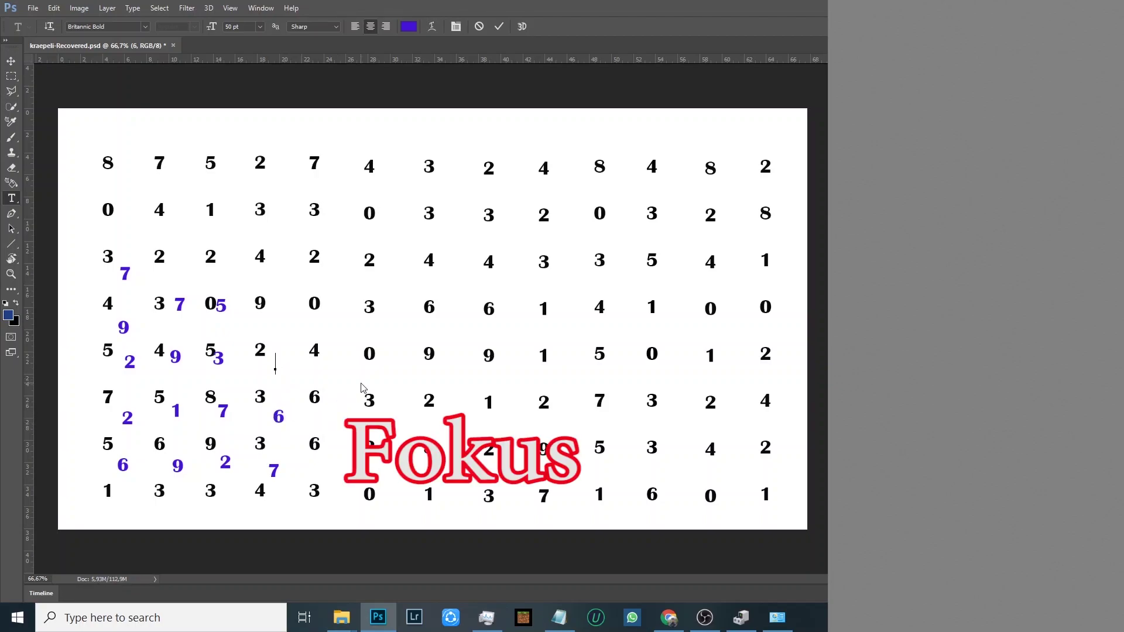
click(283, 377)
text(5)
click(282, 323)
text(1)
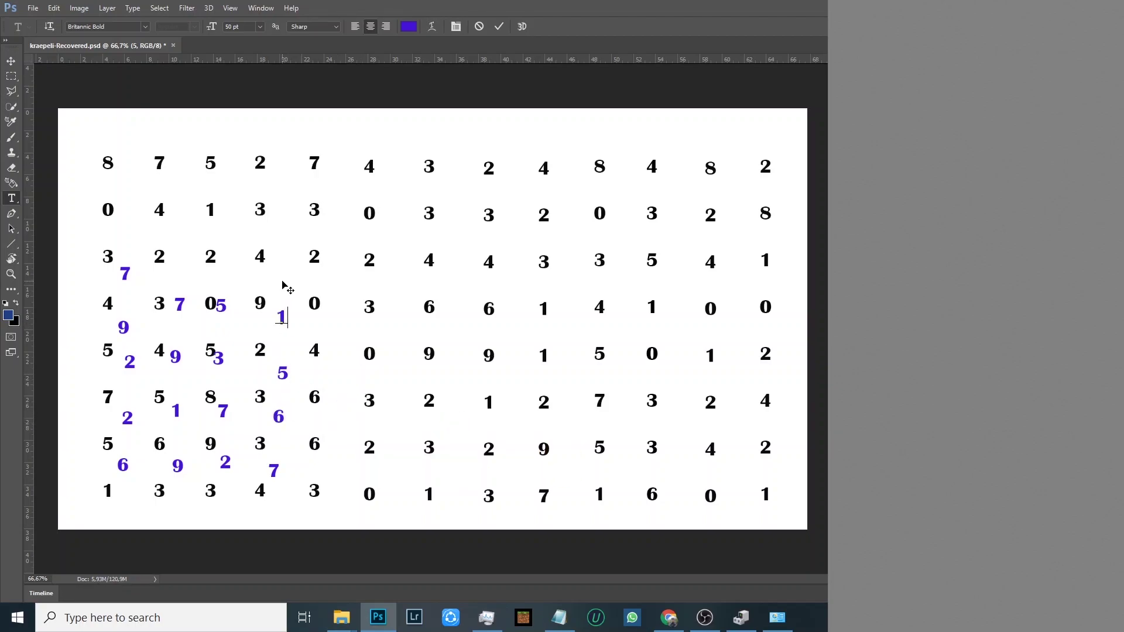
click(271, 271)
text(3)
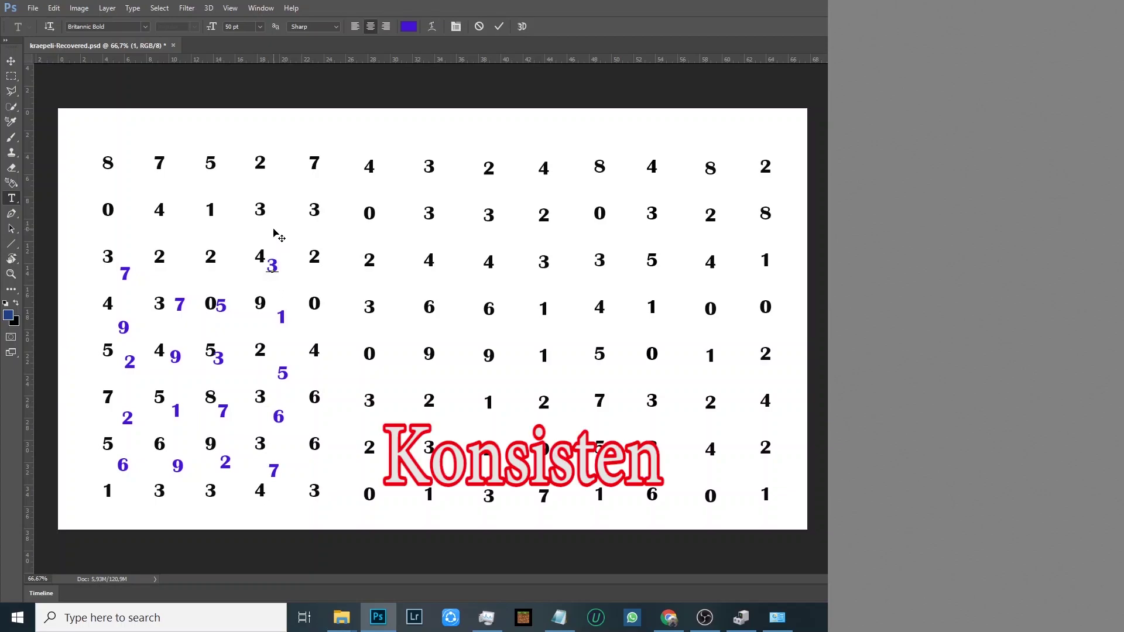
click(278, 221)
text(7)
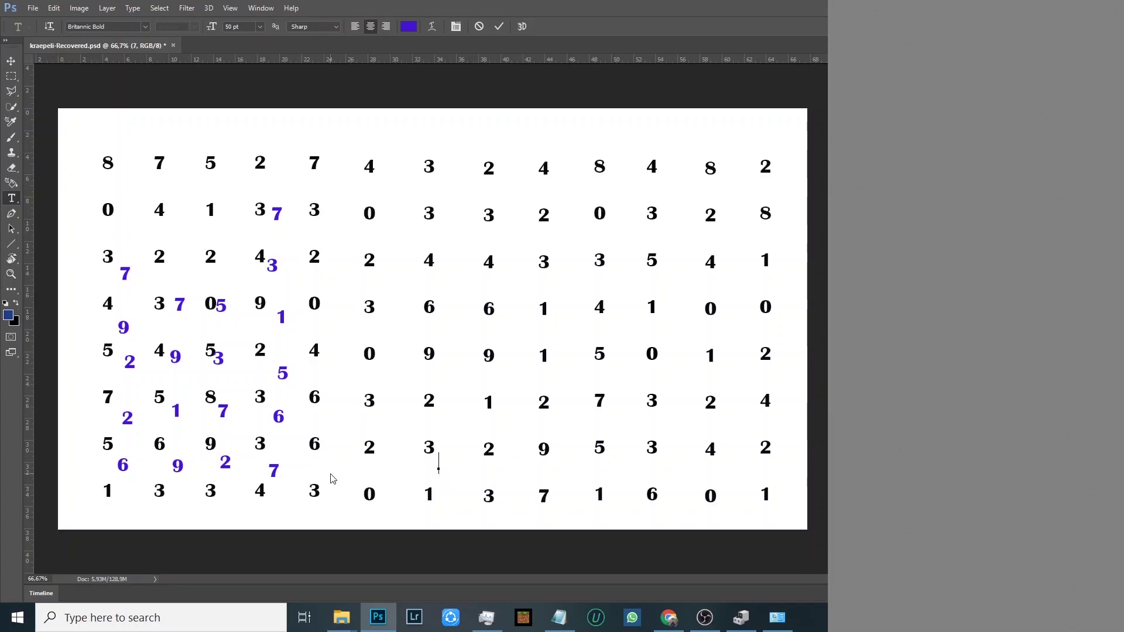
Add the sum digits 9, 2, 0, 4 and 2 beside the fifth column, working upward from its lowest pair
click(329, 471)
text(9)
click(327, 420)
text(2)
click(327, 364)
text(0)
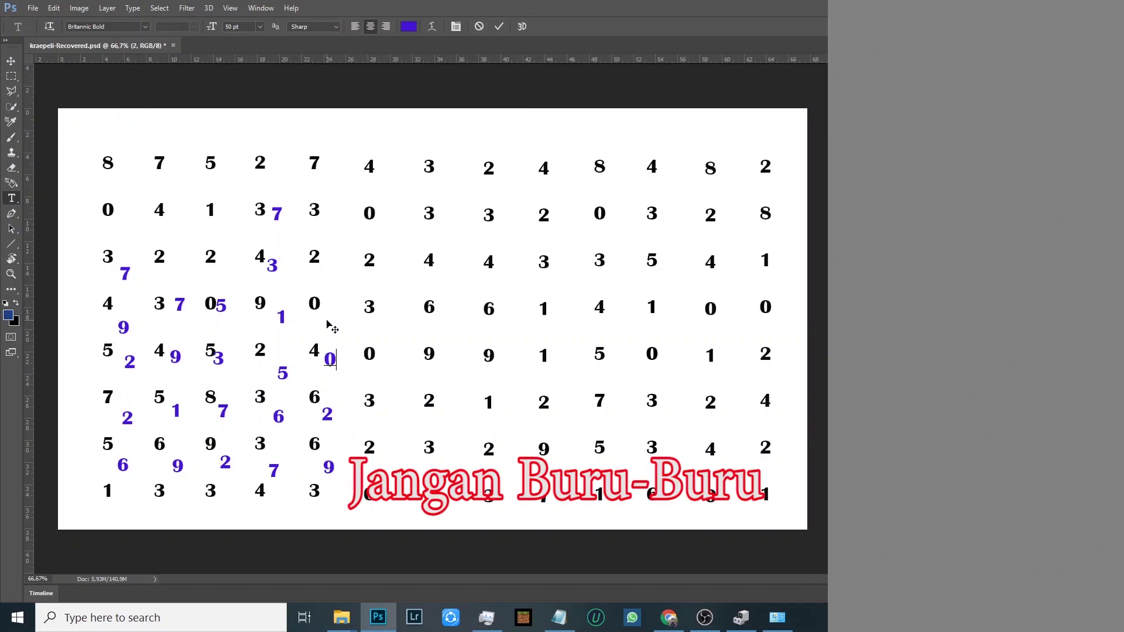
click(327, 317)
text(4)
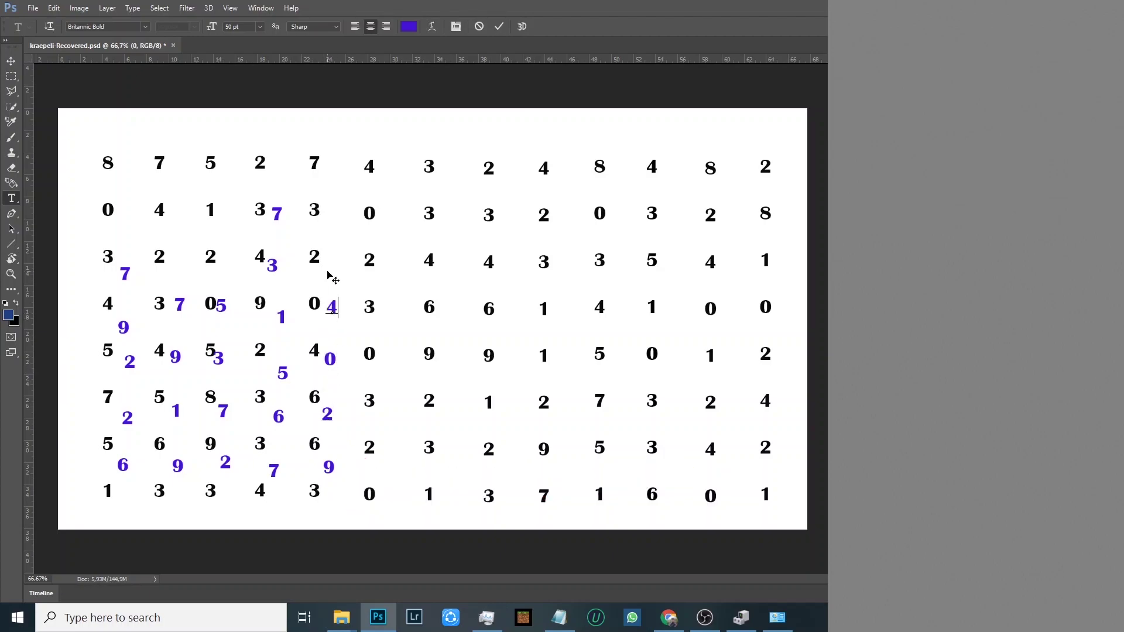
click(326, 264)
text(2v)
Move the upper sum digits of the fourth and fifth columns down into the gaps between the black numbers
drag(328, 257, 332, 373)
drag(327, 414, 329, 423)
drag(273, 265, 274, 278)
drag(277, 213, 276, 228)
Add the sum digits 2 and 5 beside the two lowest pairs of the sixth column
key(t)
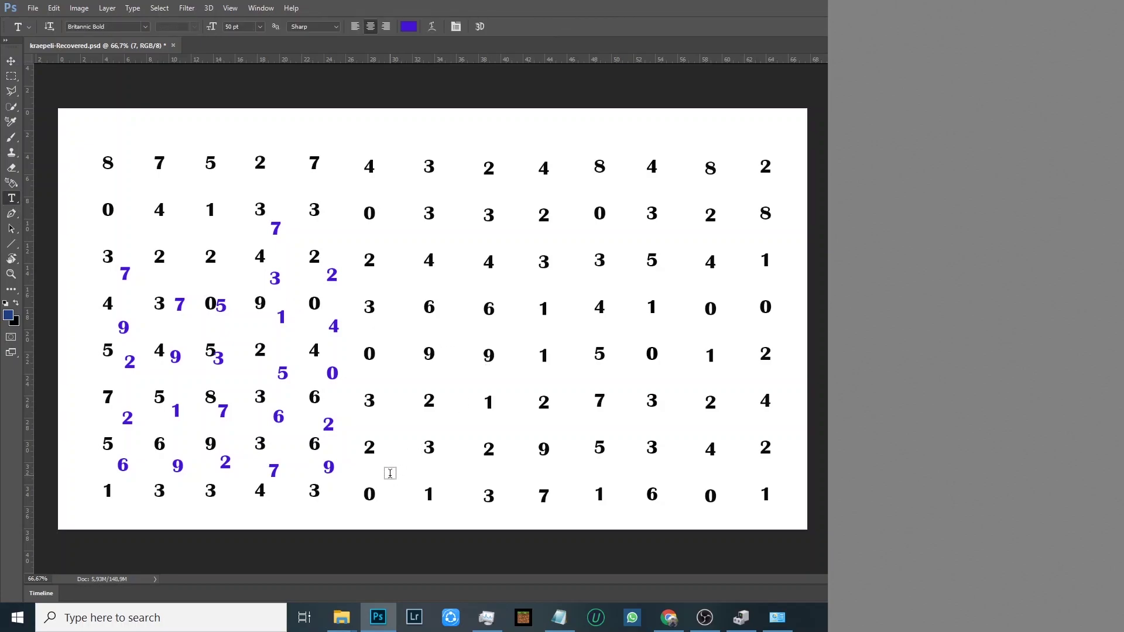
text(2)
click(386, 423)
text(5)
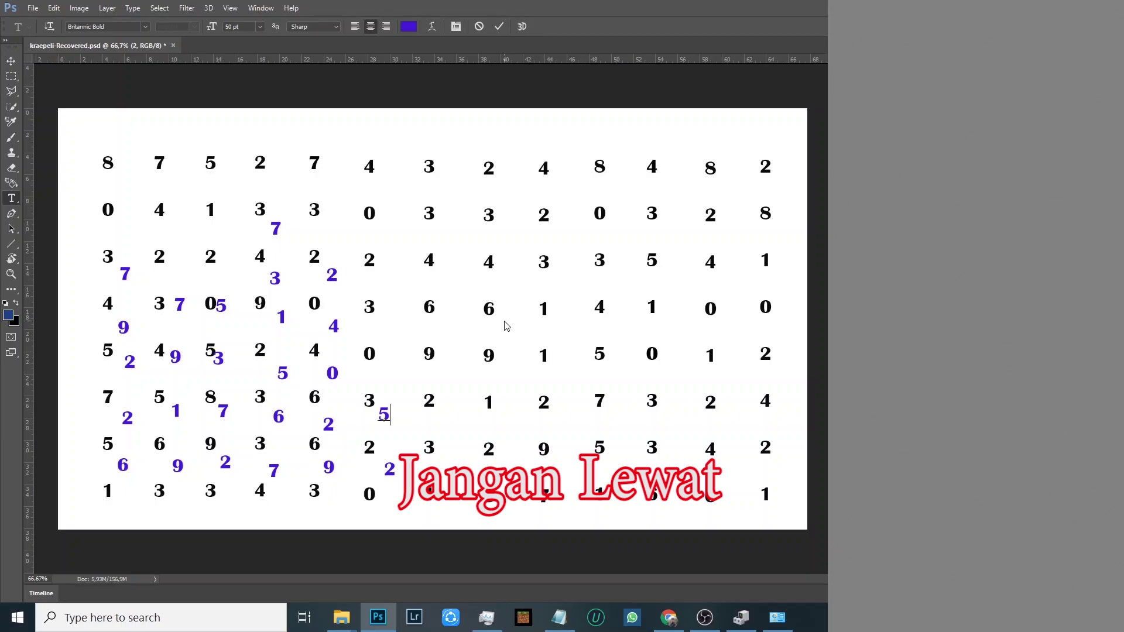
Add the sum digits 4, 5, 1 and 5 beside the lower part of the seventh column, lowering the 4 into its gap
click(11, 61)
drag(450, 452, 450, 465)
key(t)
click(450, 426)
text(5)
click(441, 374)
click(440, 373)
text(1 5)
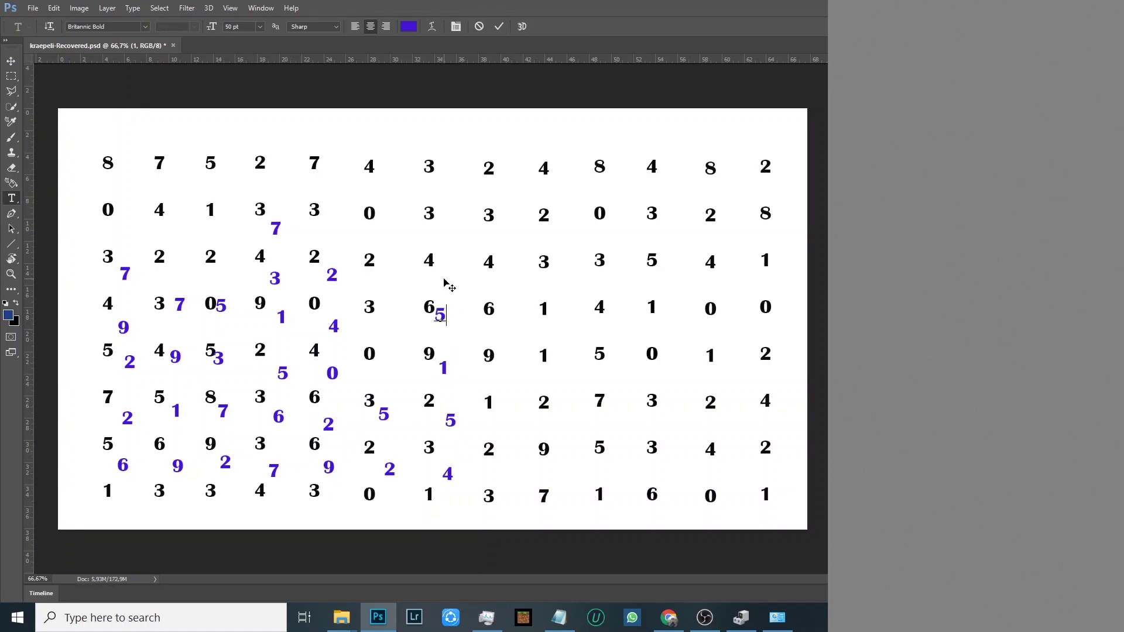
Add the sum digits 0 and 7 beside the upper pairs of the seventh column
click(436, 269)
click(436, 269)
text(0)
click(11, 61)
key(t)
click(440, 235)
text(7)
Move the upper sum digits of the seventh, third and second columns down into the gaps between the black numbers
click(11, 61)
drag(443, 231, 449, 236)
drag(436, 263, 443, 279)
drag(440, 316, 448, 332)
drag(221, 305, 223, 373)
drag(179, 305, 180, 320)
drag(177, 359, 178, 375)
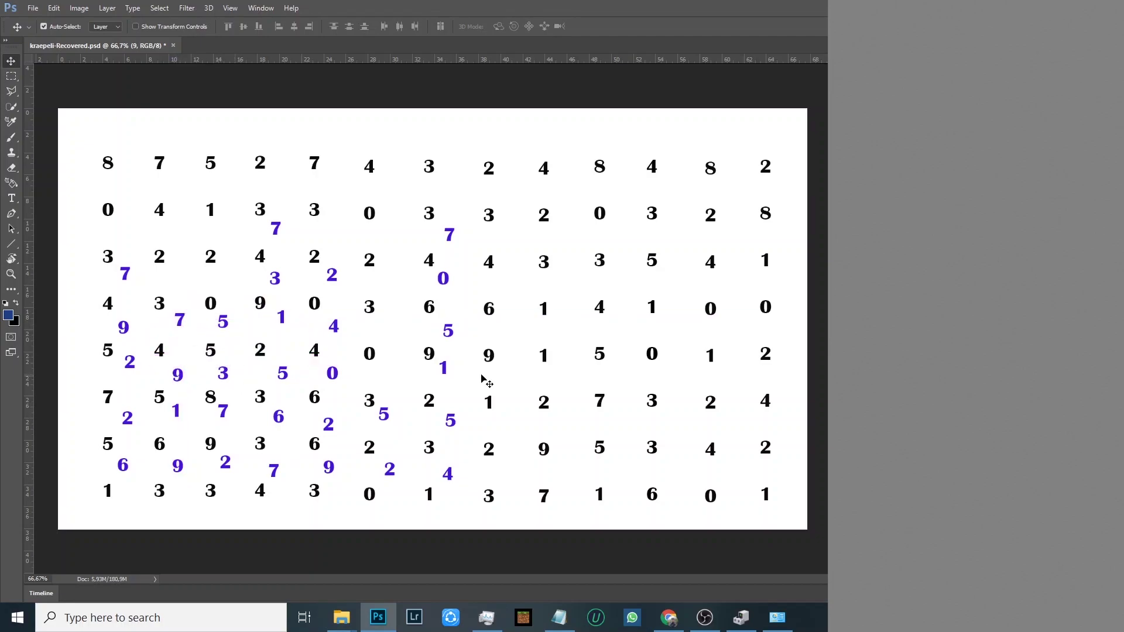
Add the sum digits 5, 3, 0, 5 and 0 beside the eighth column, working upward from its lowest pair
click(12, 201)
click(509, 472)
text(5)
click(502, 417)
text(3)
click(500, 372)
text(0)
click(501, 321)
text(5 0)
Move the eighth column's sum digits above the lowest one down into the gaps between the black numbers
click(11, 61)
drag(504, 262, 504, 330)
drag(499, 367, 502, 379)
drag(503, 418, 506, 429)
Add the sum digits 6, 1 and 3 beside the three lowest pairs of the ninth column
click(11, 198)
click(565, 473)
text(6)
click(563, 423)
text(1)
click(563, 368)
text(3)
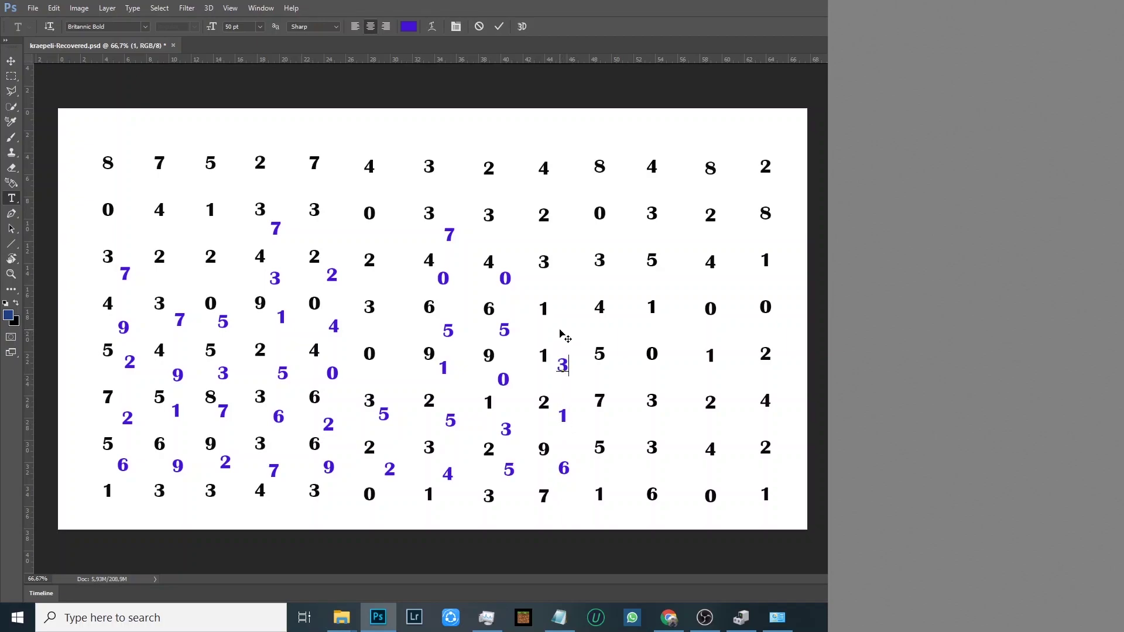
Complete the ninth column upward with the sum digits 2, 4, 5 and 6
click(560, 320)
text(2)
click(562, 263)
text(4)
click(559, 214)
text(5)
click(552, 159)
text(6)
key(ctrl+Return)
Move the ninth column's sum digits above the lowest one down into the gaps between the black numbers
key(v)
drag(563, 416, 563, 430)
drag(563, 365, 563, 381)
drag(561, 311, 560, 329)
drag(560, 259, 562, 285)
drag(560, 207, 561, 237)
drag(556, 158, 564, 191)
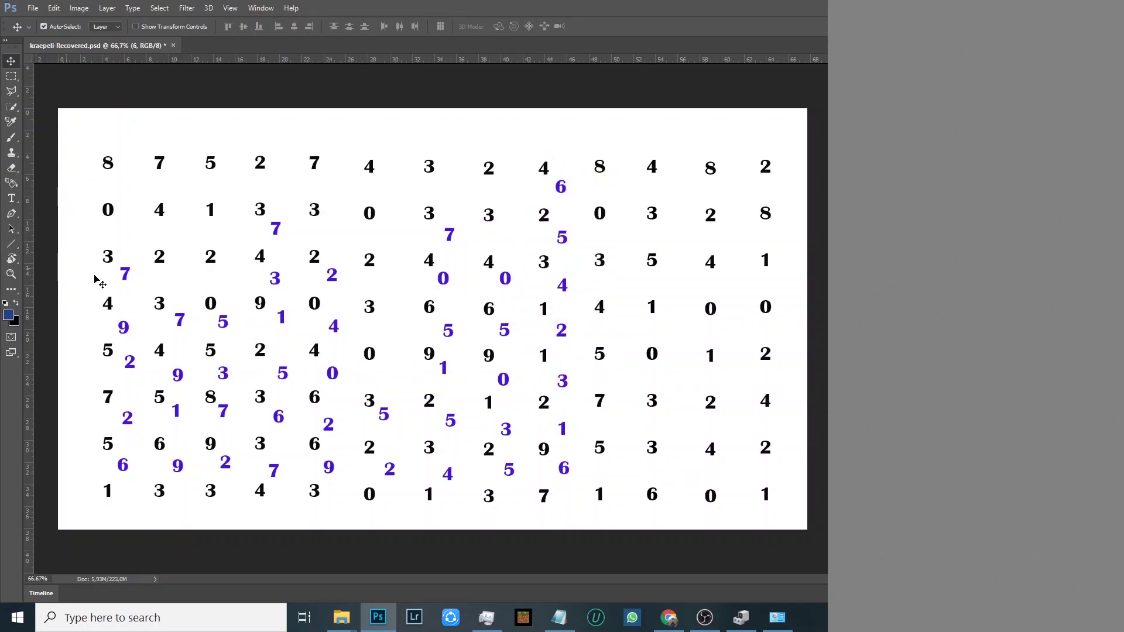
Add the sum digits 6, 2, 2 and 9 beside the tenth column from the bottom up, lowering the 9 into its gap
click(12, 198)
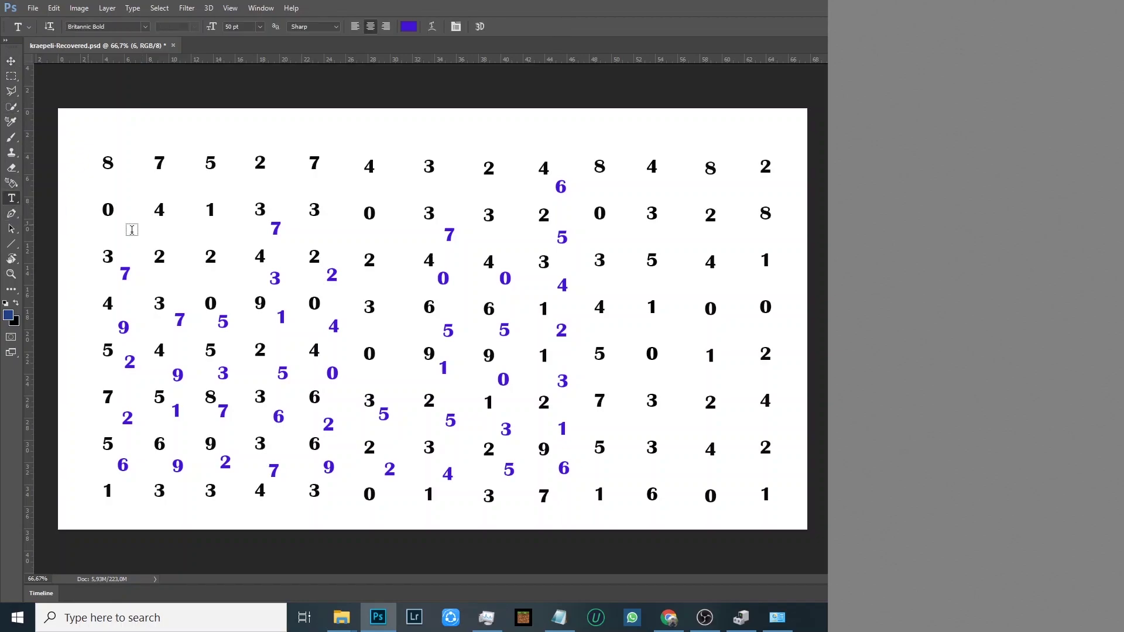
click(610, 483)
text(6)
text(2)
click(609, 364)
text(2)
click(611, 310)
text(9)
key(ctrl+Return)
key(v)
drag(611, 305, 615, 333)
Add 7 and 3 beside the upper pairs of the tenth column and 9 beside the eleventh column's lowest pair
key(t)
click(613, 280)
text(7)
click(611, 228)
text(3)
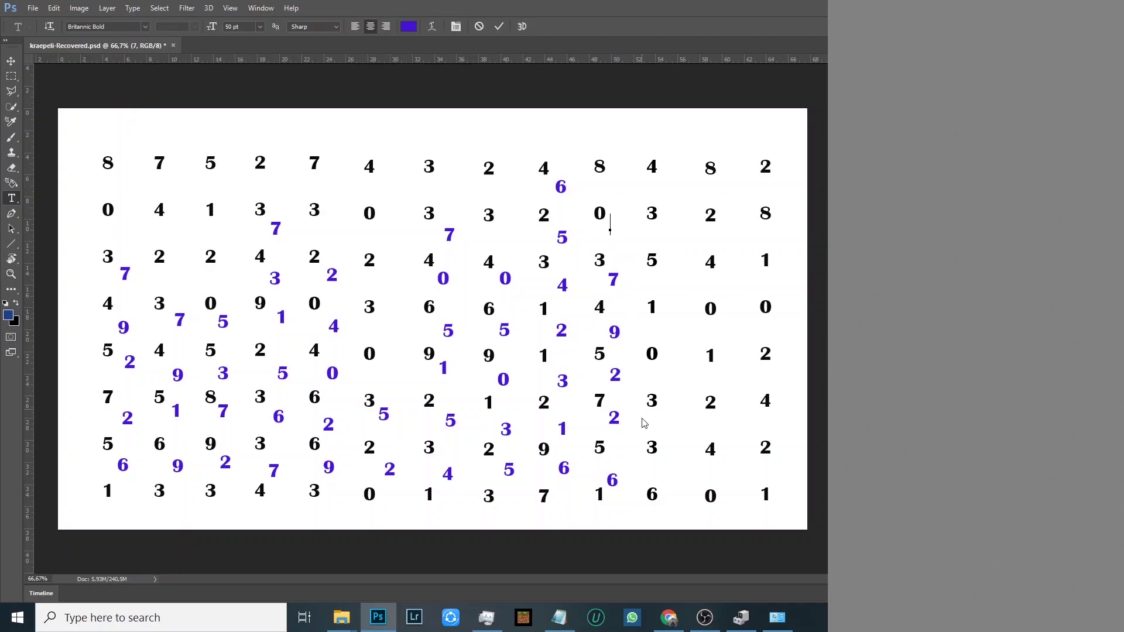
click(661, 468)
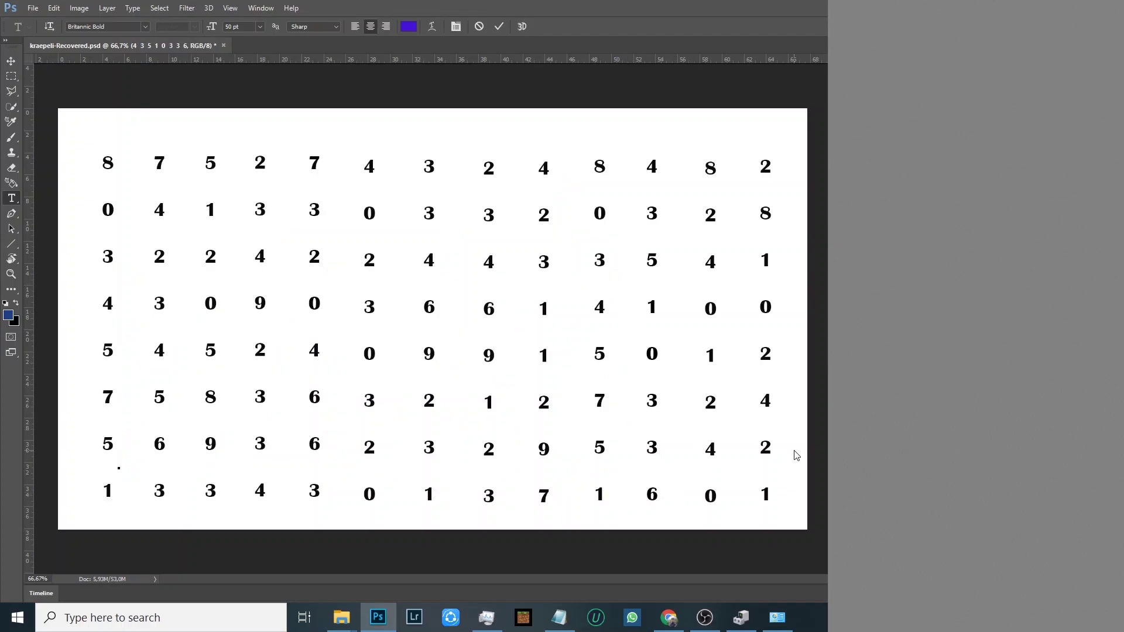
key(Escape)
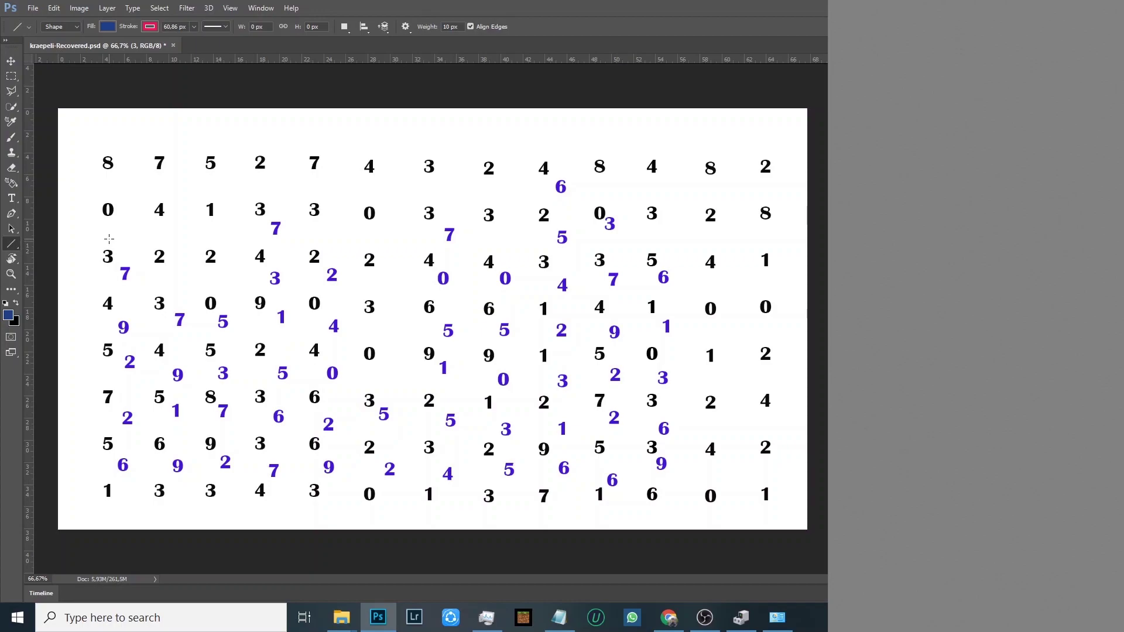
Draw red line segments across the columns' topmost sum digits, from the first column to the eleventh
mouse_move(108, 238)
mouse_down()
mouse_move(183, 306)
mouse_move(217, 273)
mouse_move(230, 308)
mouse_move(275, 212)
mouse_move(337, 261)
mouse_move(393, 350)
mouse_move(387, 396)
mouse_move(431, 223)
mouse_up()
mouse_move(452, 219)
mouse_down()
mouse_move(507, 270)
mouse_move(558, 173)
mouse_move(603, 193)
mouse_move(671, 263)
mouse_up()
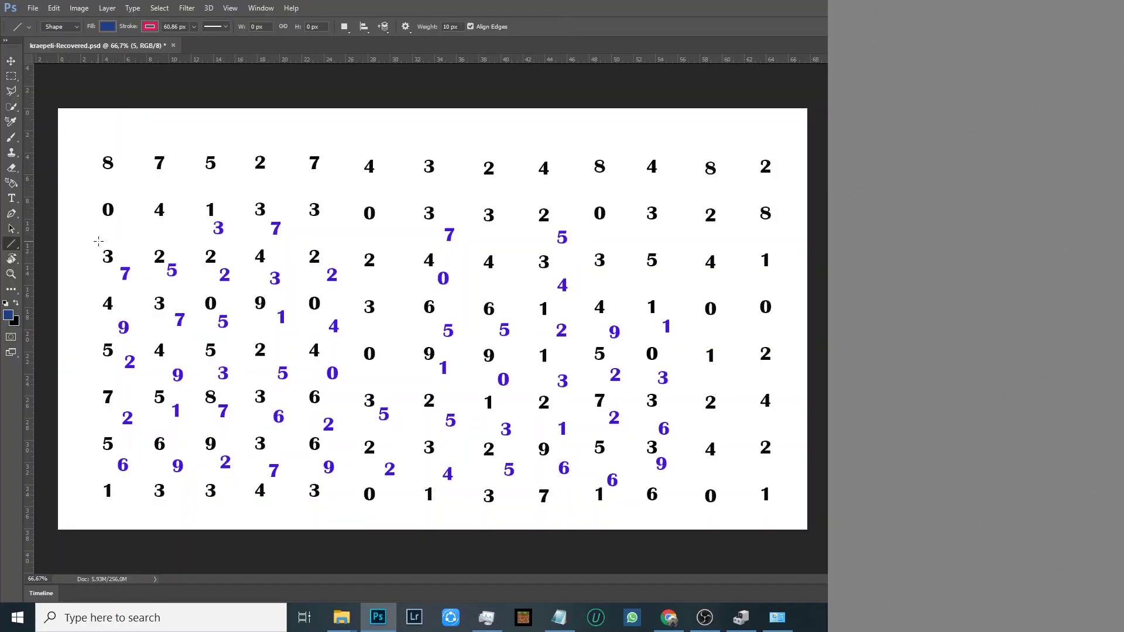
Draw a zigzag of red line segments following each column's topmost sum digit, dipping at the sixth column and peaking at the seventh and ninth
mouse_move(98, 241)
mouse_down()
mouse_move(167, 242)
mouse_move(222, 218)
mouse_up()
drag(228, 216, 284, 215)
drag(288, 218, 670, 315)
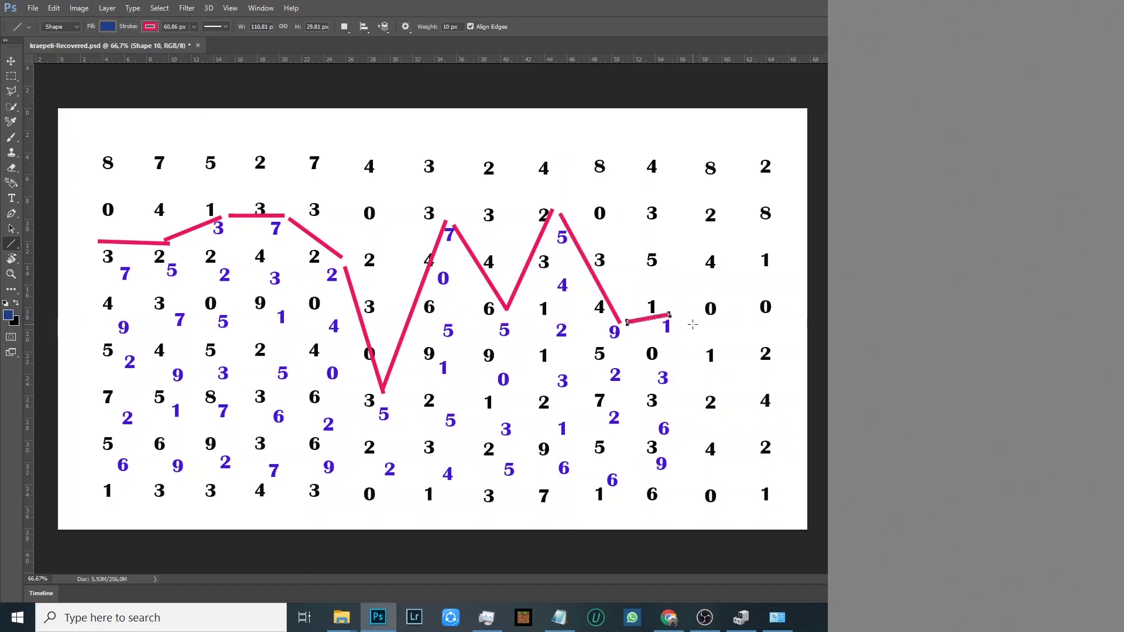